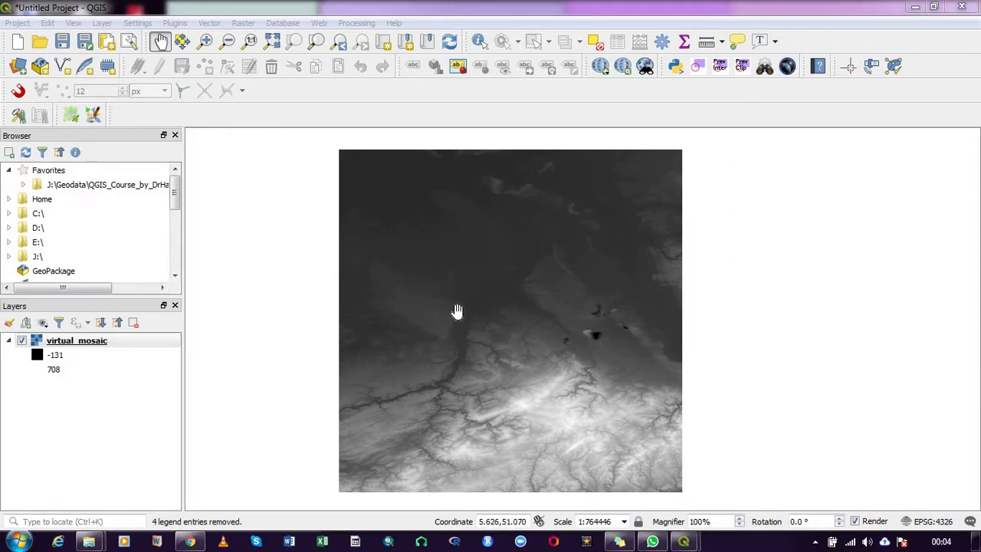
- Check the virtual_mosaic layer's CRS in its layer properties, then close them
click(112, 345)
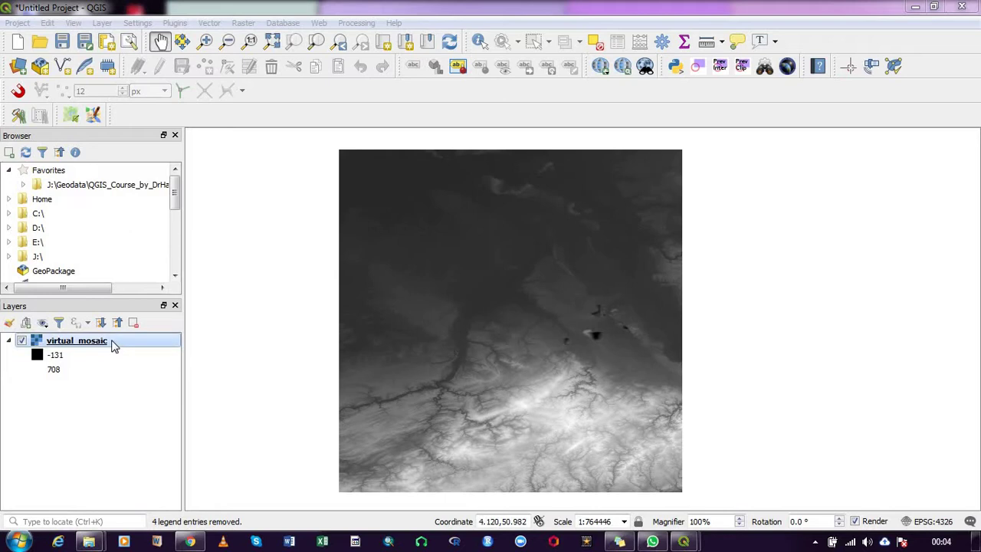
right_click(111, 344)
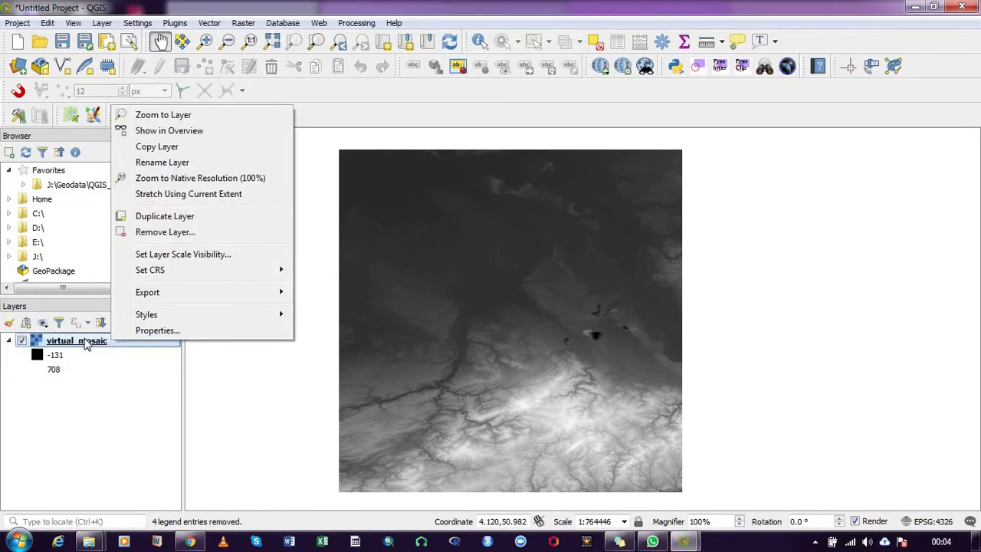
click(156, 330)
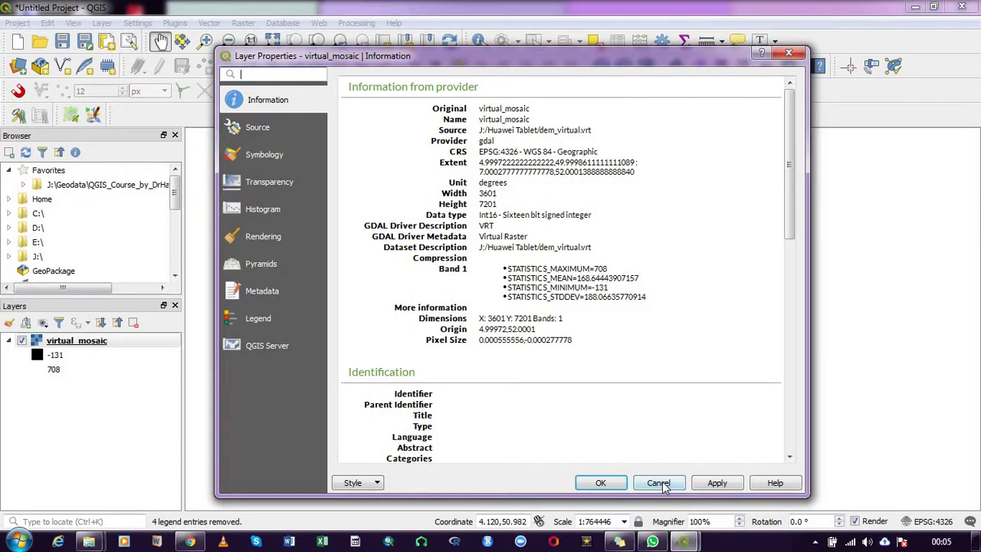
click(790, 57)
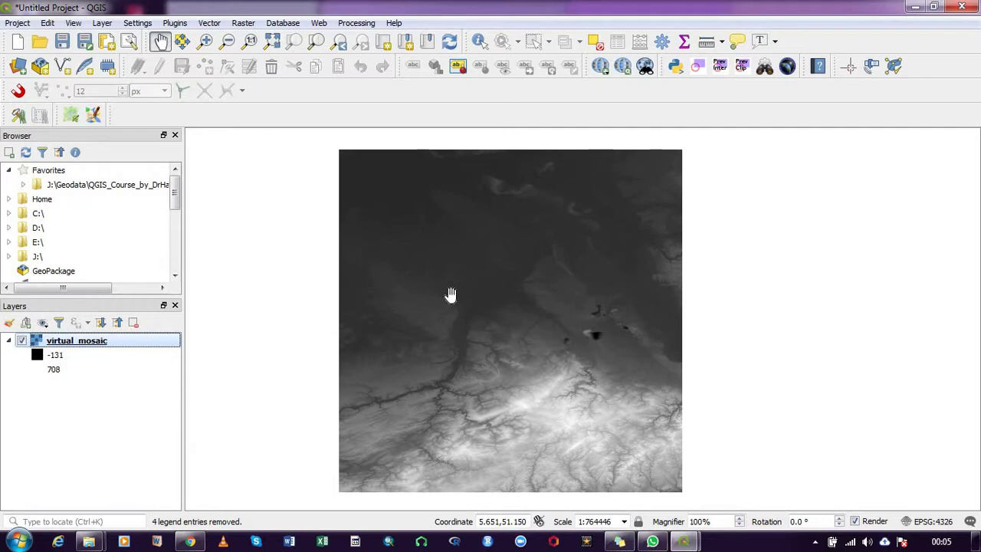
- Launch Warp (Reproject) from Raster > Projections with virtual_mosaic as input
click(243, 24)
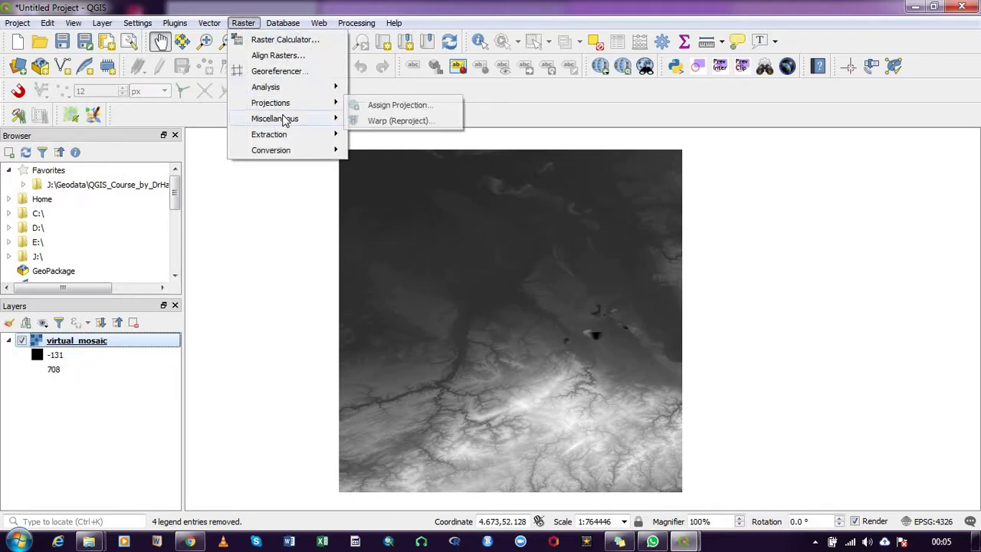
mouse_move(281, 102)
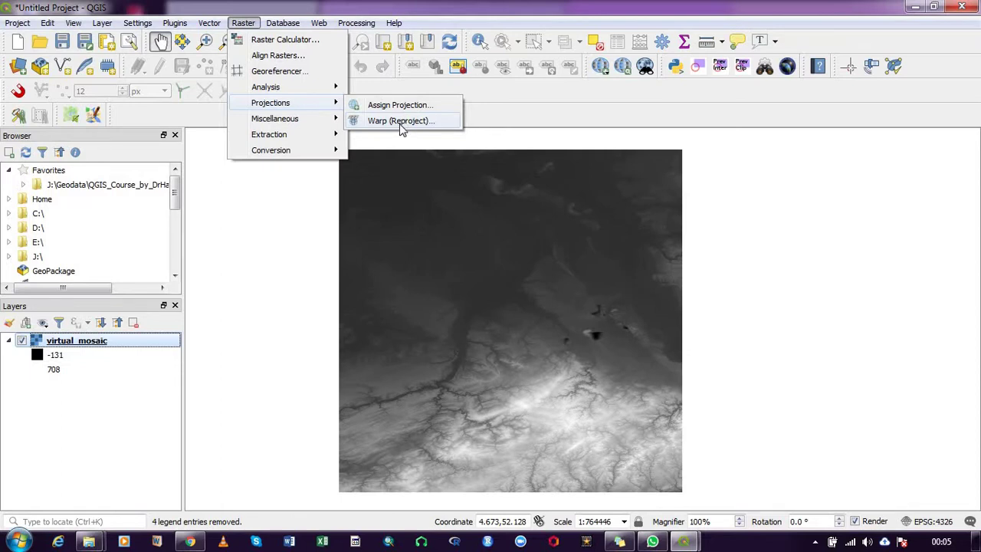
click(400, 123)
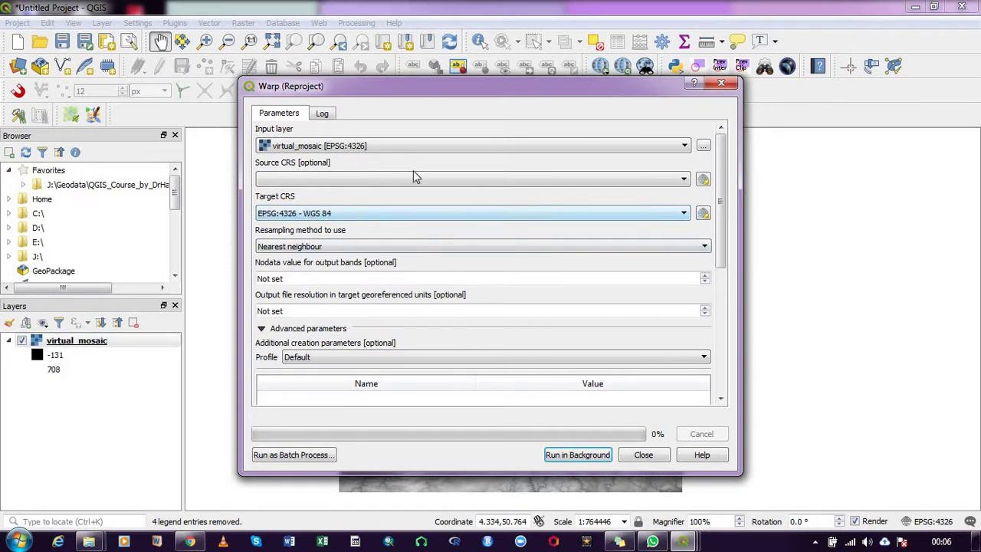
- Choose EPSG:32632 - WGS 84 / UTM zone 32N as the warp's target CRS from the recent list
click(704, 215)
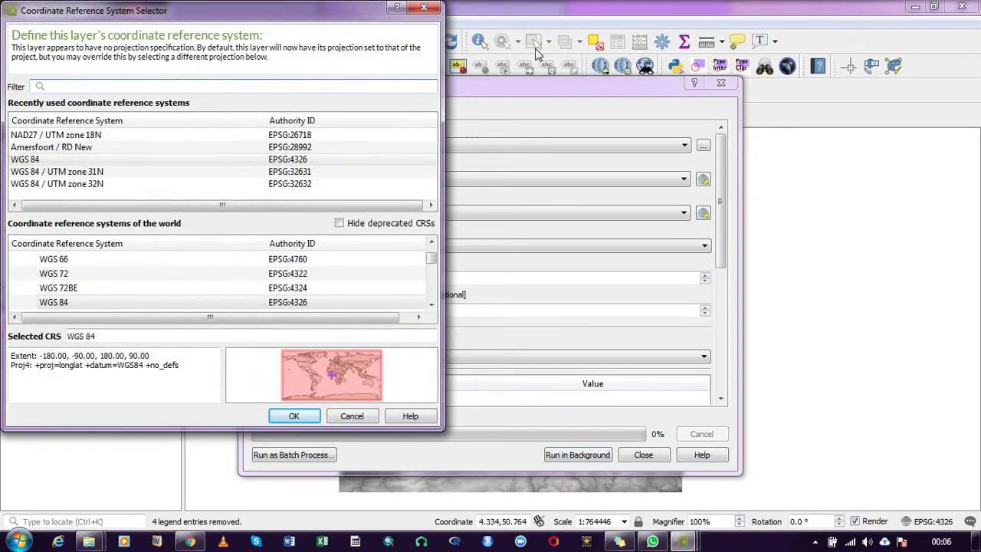
drag(322, 23, 609, 50)
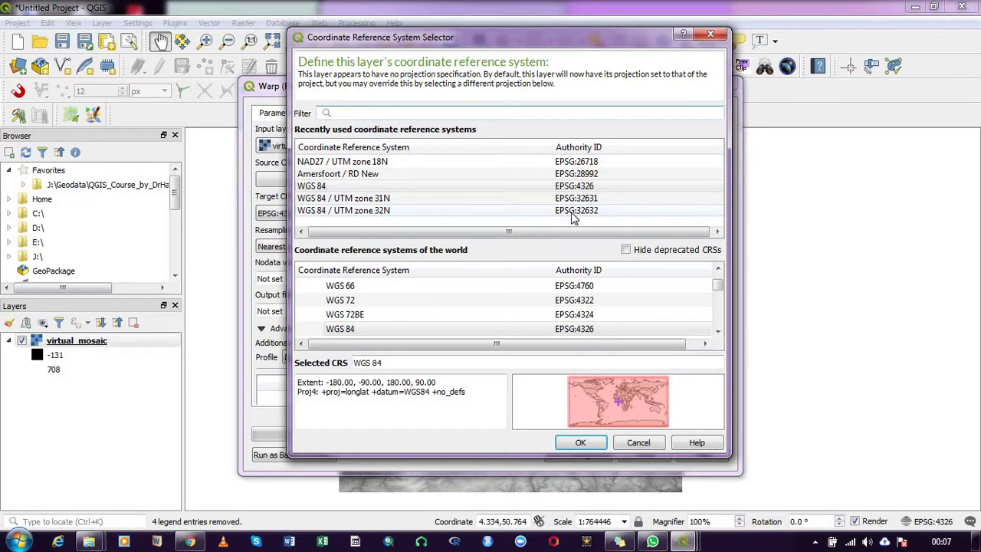
double_click(512, 212)
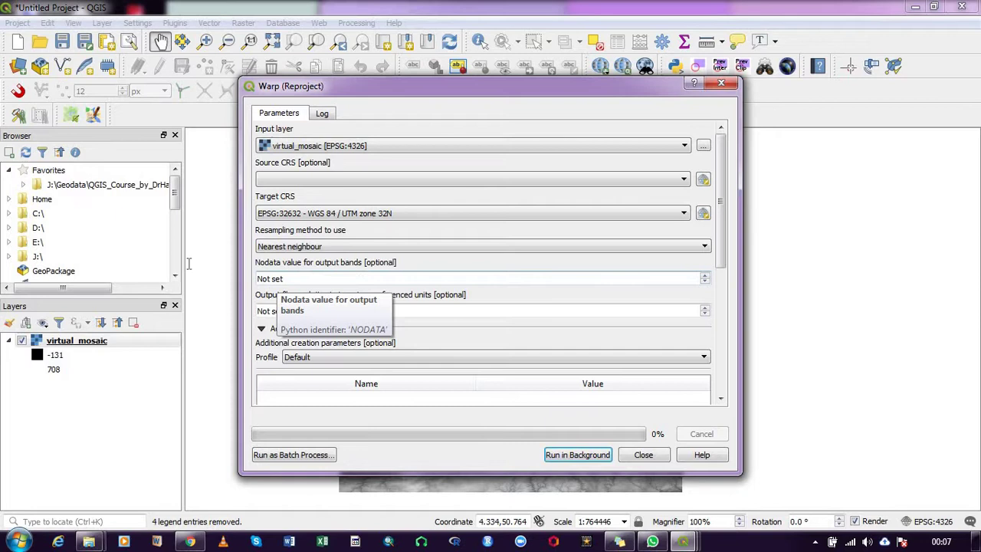
- Enter -9999 as the output nodata value and 30 as the output resolution
key(Tab)
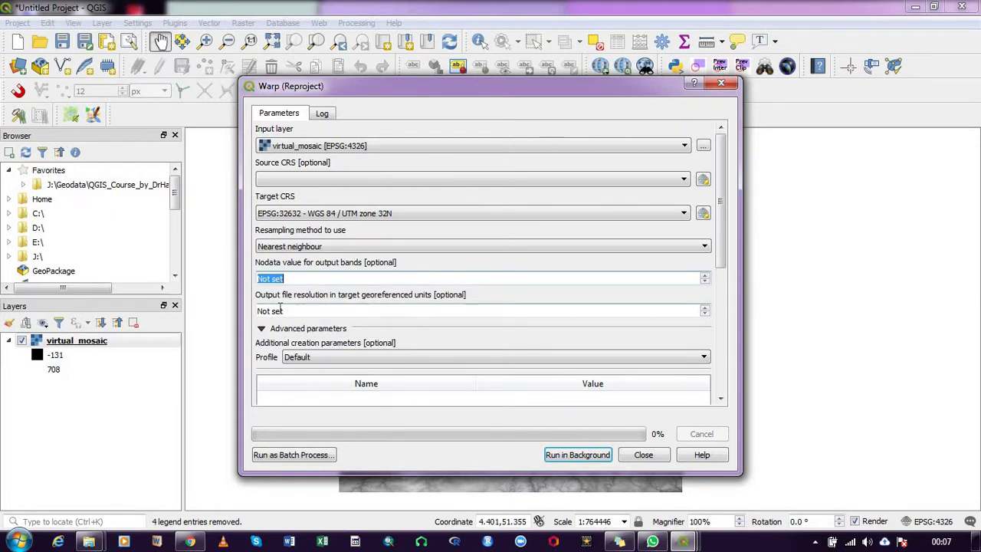
key(BackSpace)
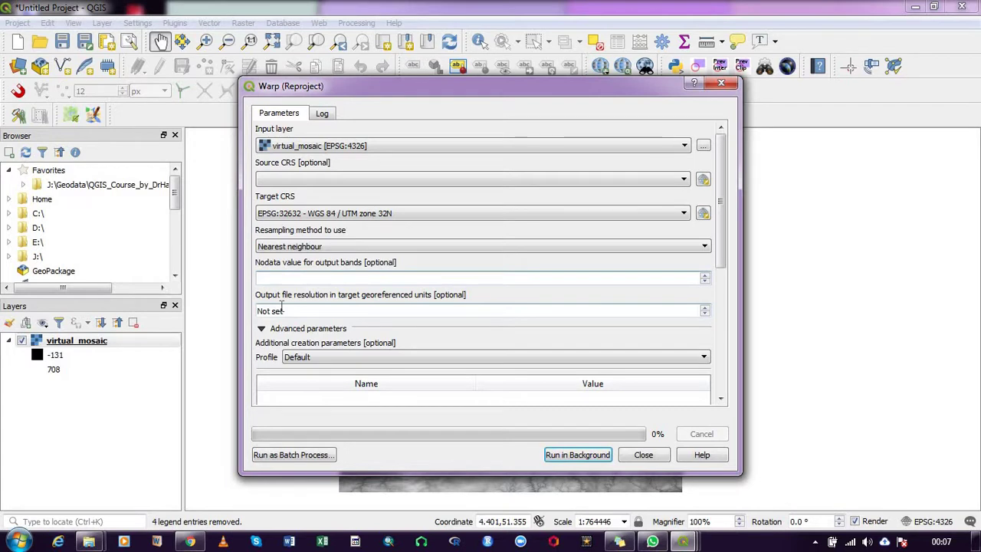
text(-9999)
click(471, 310)
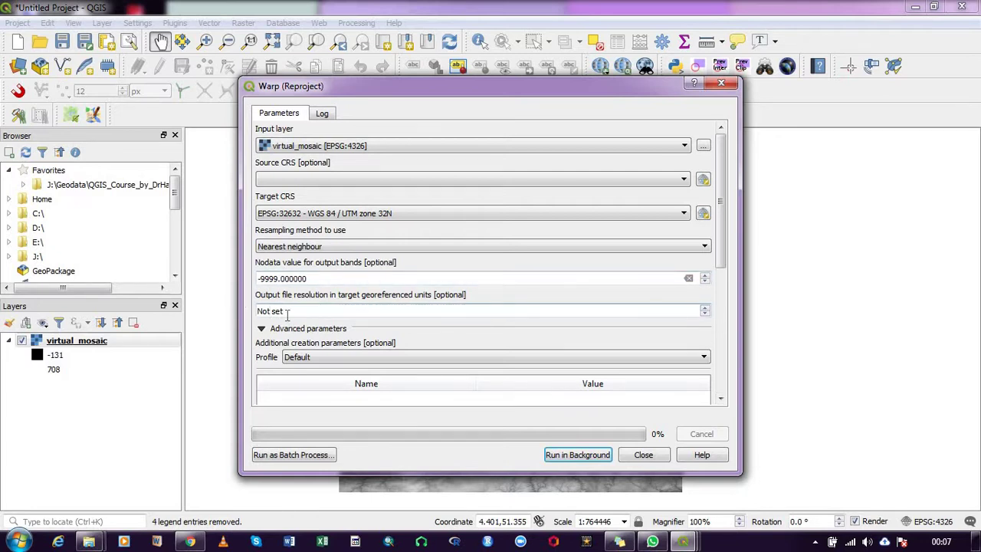
key(ctrl+a)
text(30)
- Save the Reprojected output to a file, naming it dem_reprojected in the Huawei Tablet folder
drag(721, 250, 741, 357)
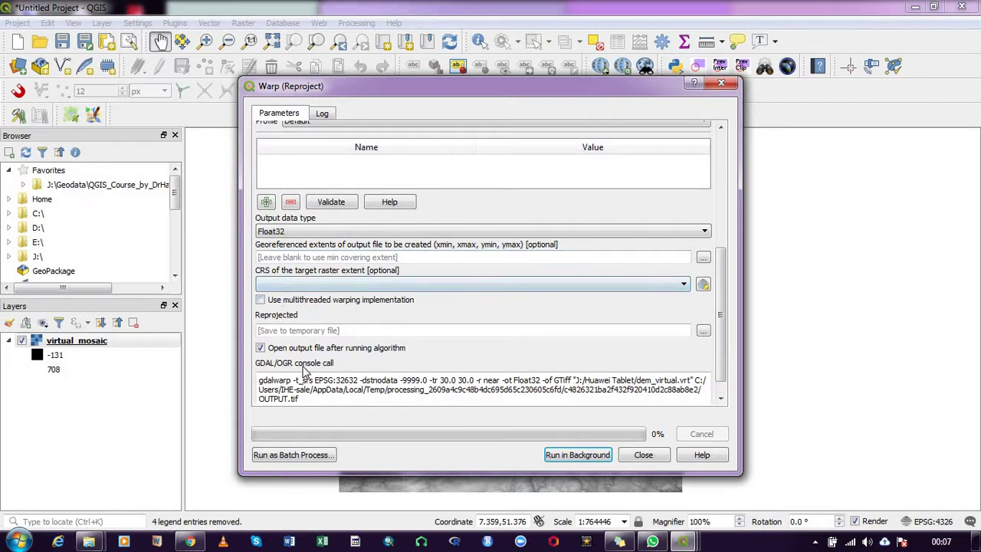
click(703, 331)
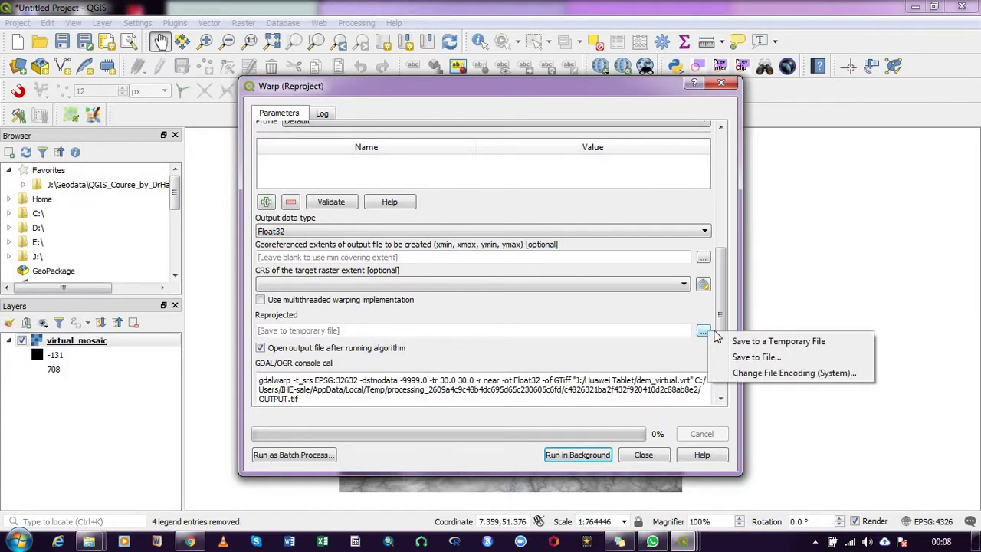
click(756, 357)
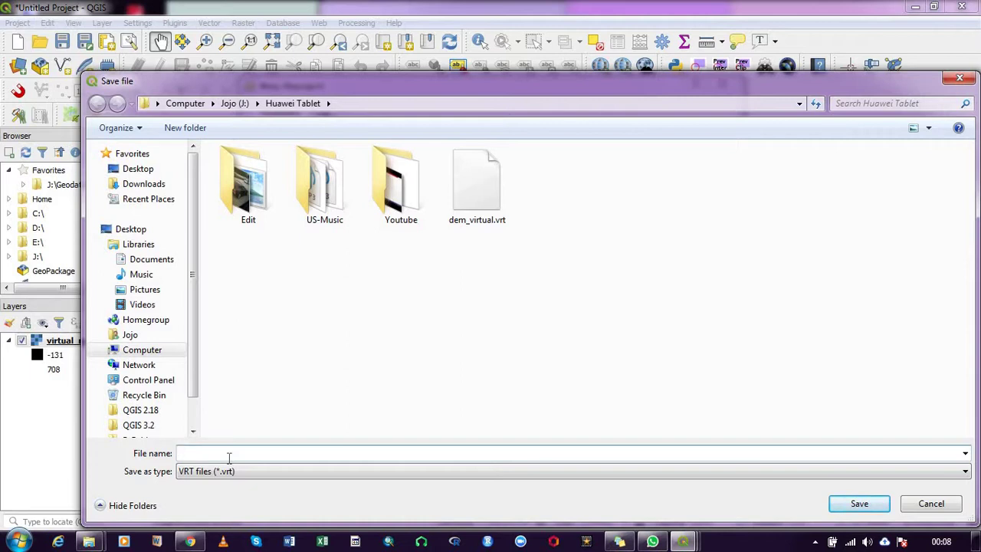
text(DEM)
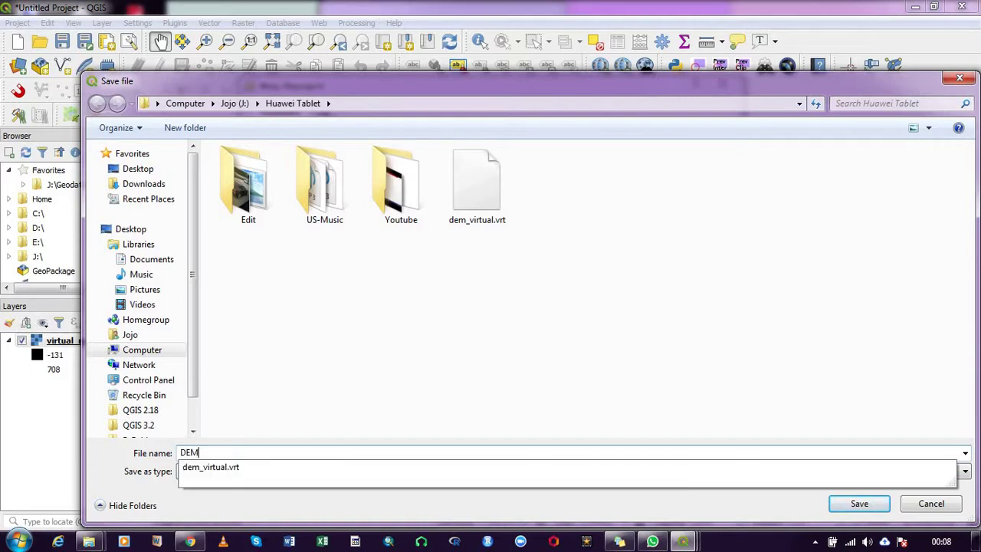
key(BackSpace)
key(BackSpace)
key(BackSpace)
text(dem_re)
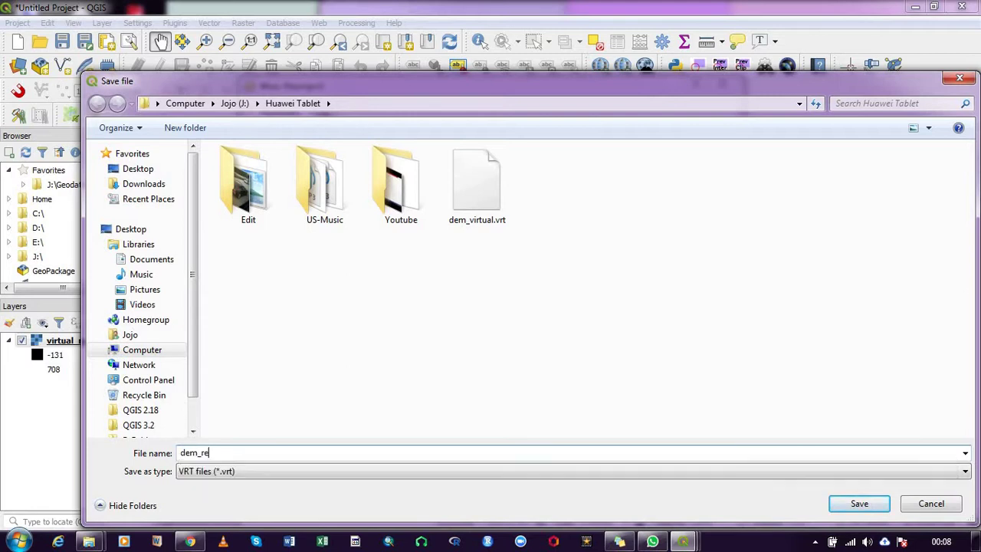
text(projected)
- Confirm dem_reprojected.vrt as output, run the warp, and close the tool when finished
click(859, 504)
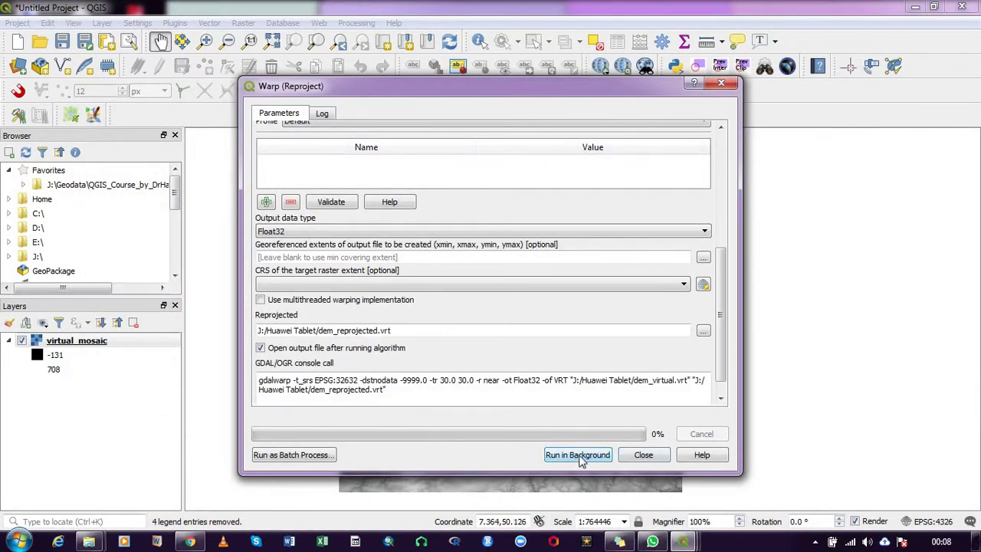
click(580, 456)
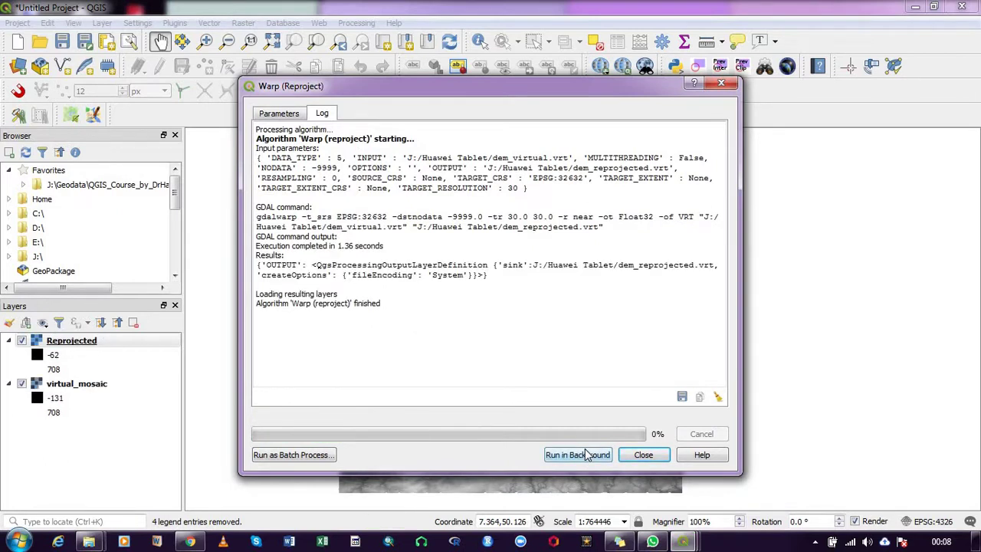
click(658, 454)
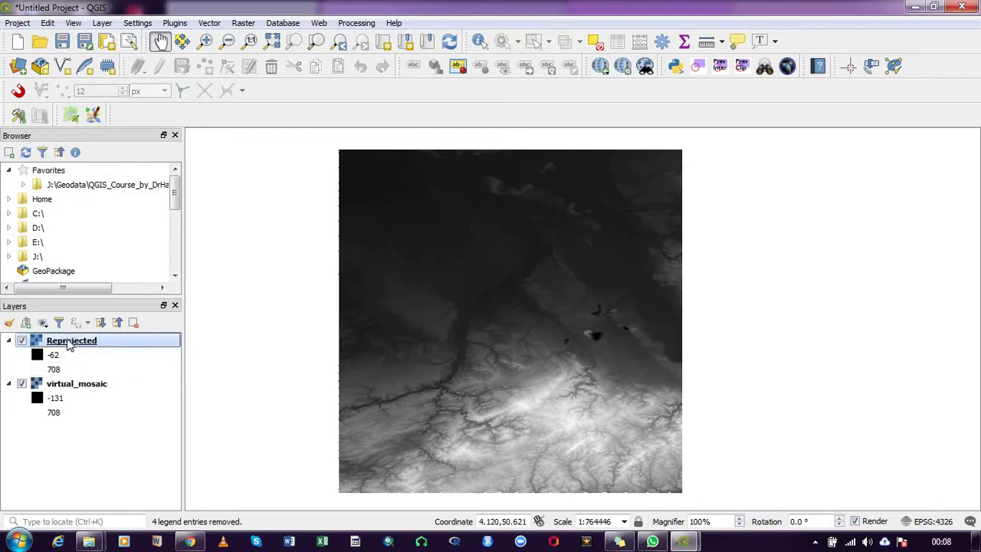
mouse_move(68, 345)
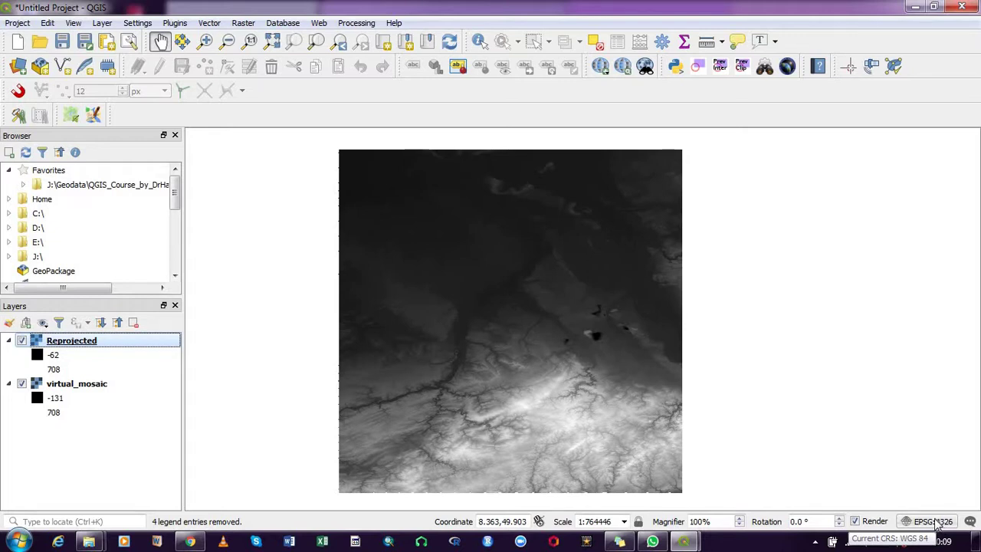
- Switch the project CRS from EPSG:4326 to EPSG:32632 - WGS 84 / UTM zone 32N
click(925, 523)
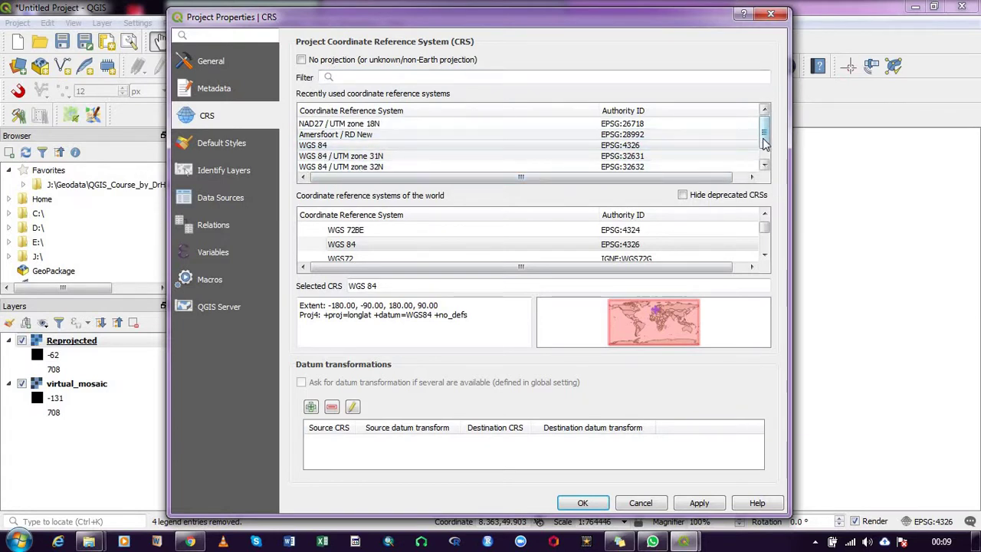
scroll(764, 156, down, 1)
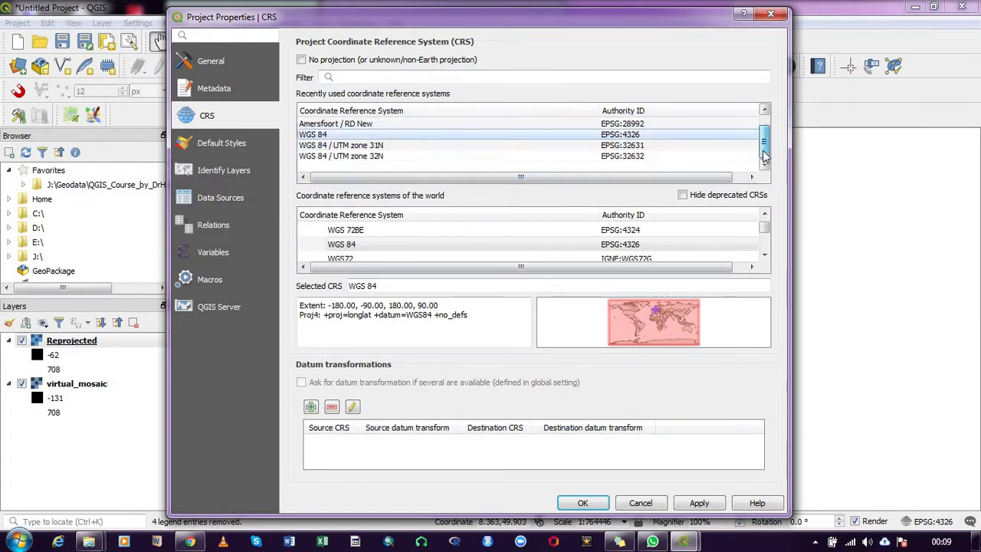
click(376, 157)
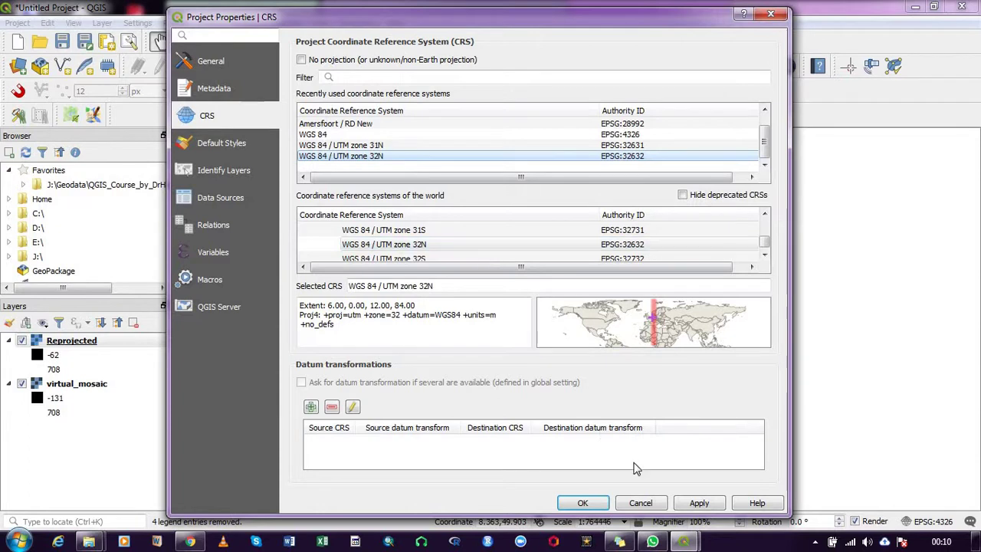
click(713, 507)
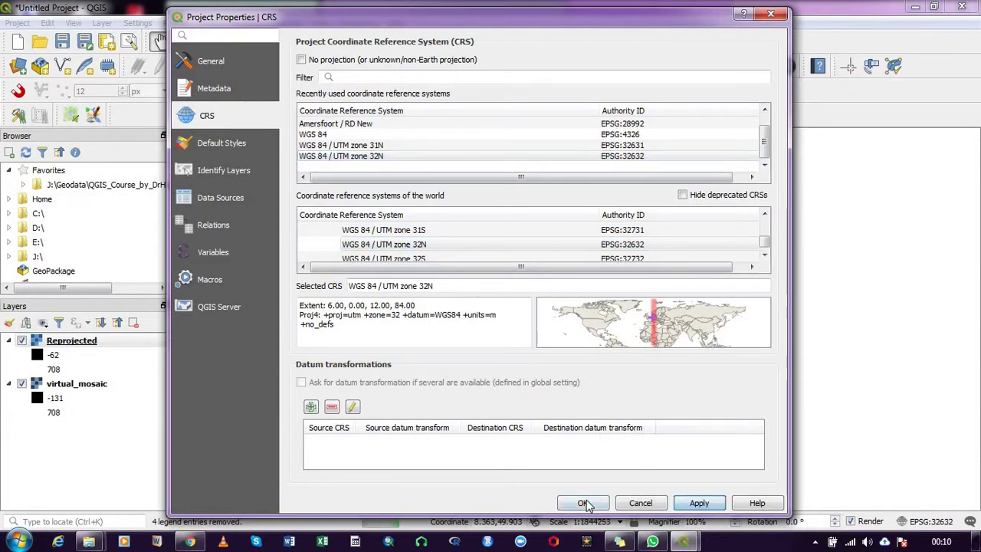
click(584, 503)
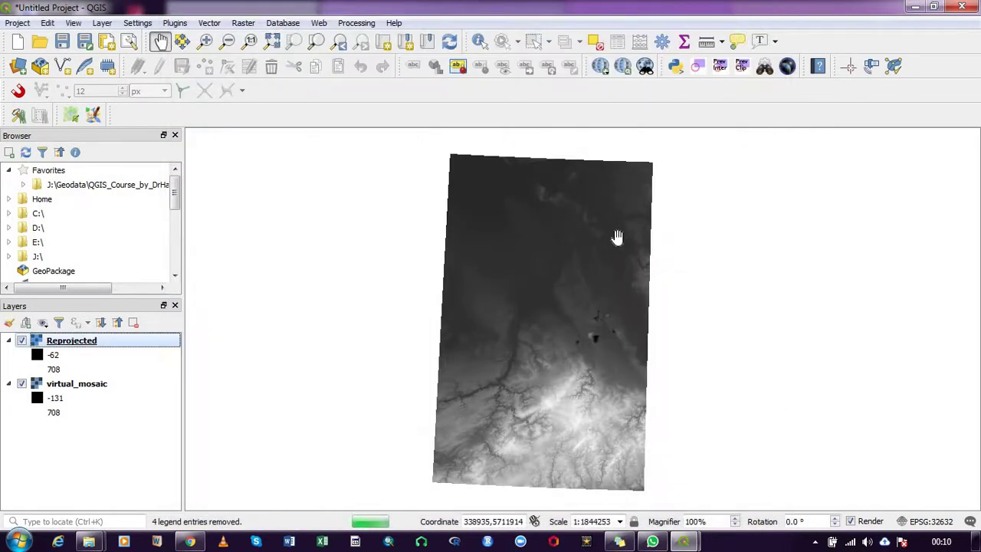